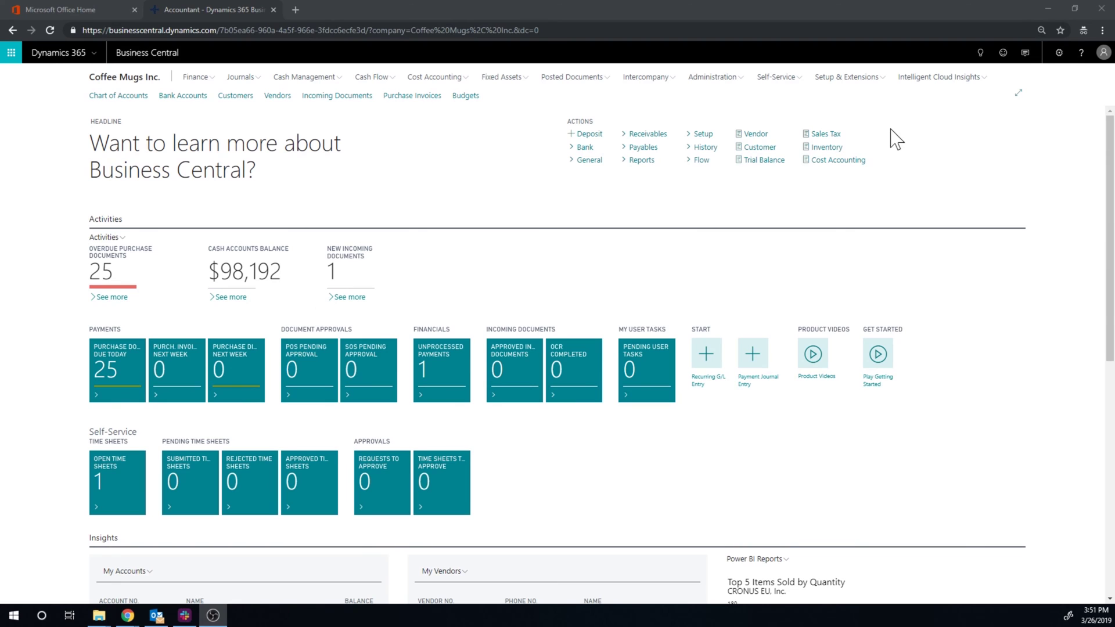
Use Tell Me to open the Items list and open the Spring Coffee Mug item card
left_click(981, 54)
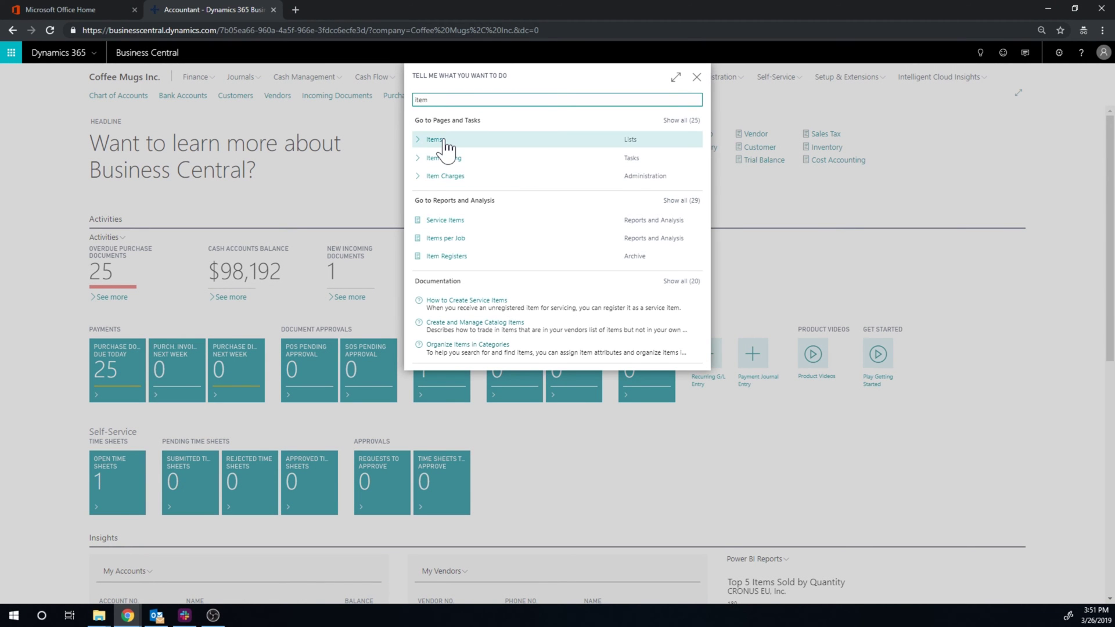
left_click(445, 141)
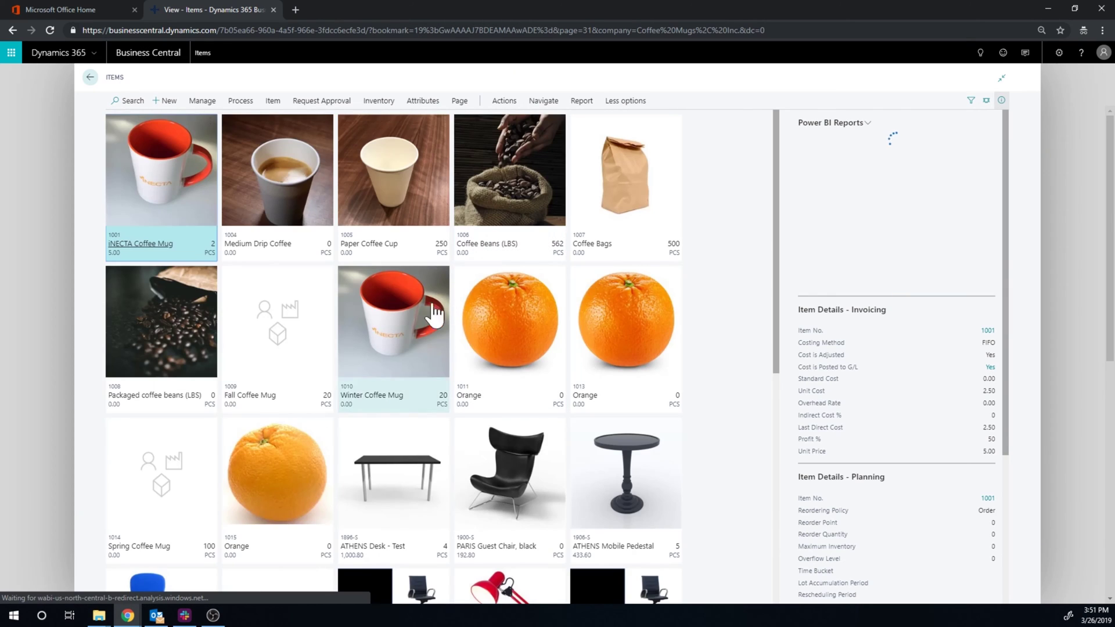
left_click(147, 482)
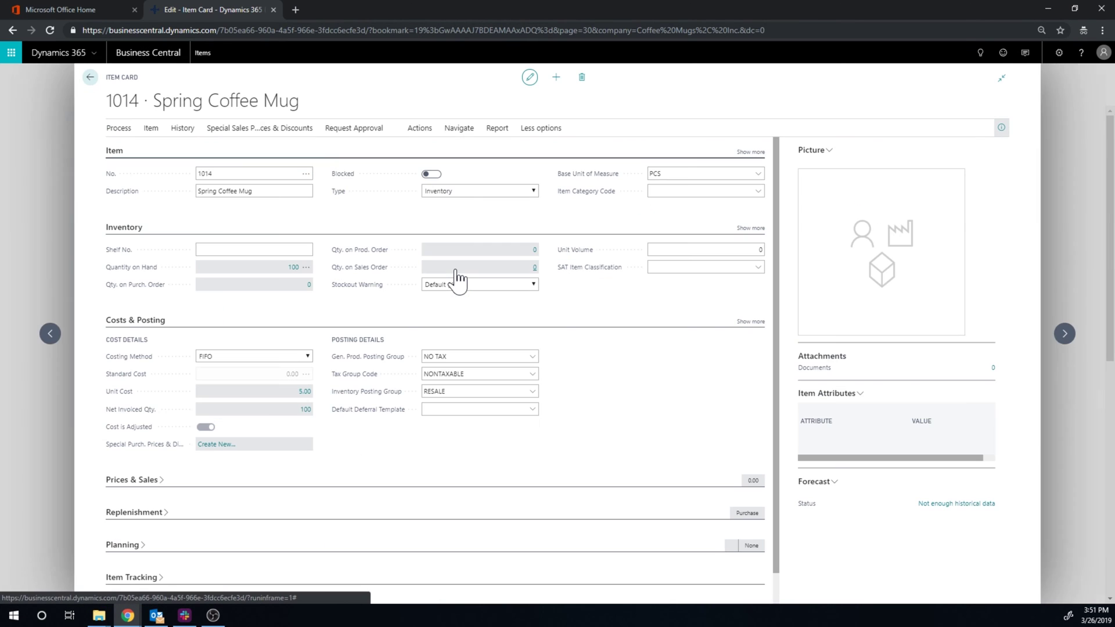
Open Spring Coffee Mug's item ledger entries and drill into the value entries behind its 500.00 cost
left_click(459, 129)
left_click(125, 148)
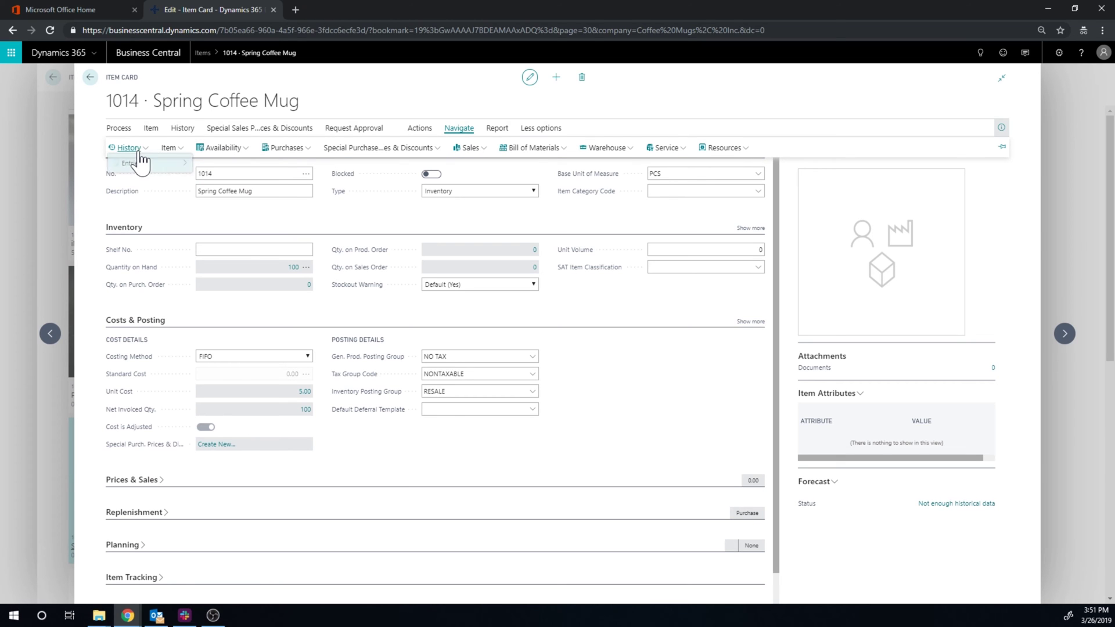
mouse_move(146, 167)
left_click(199, 167)
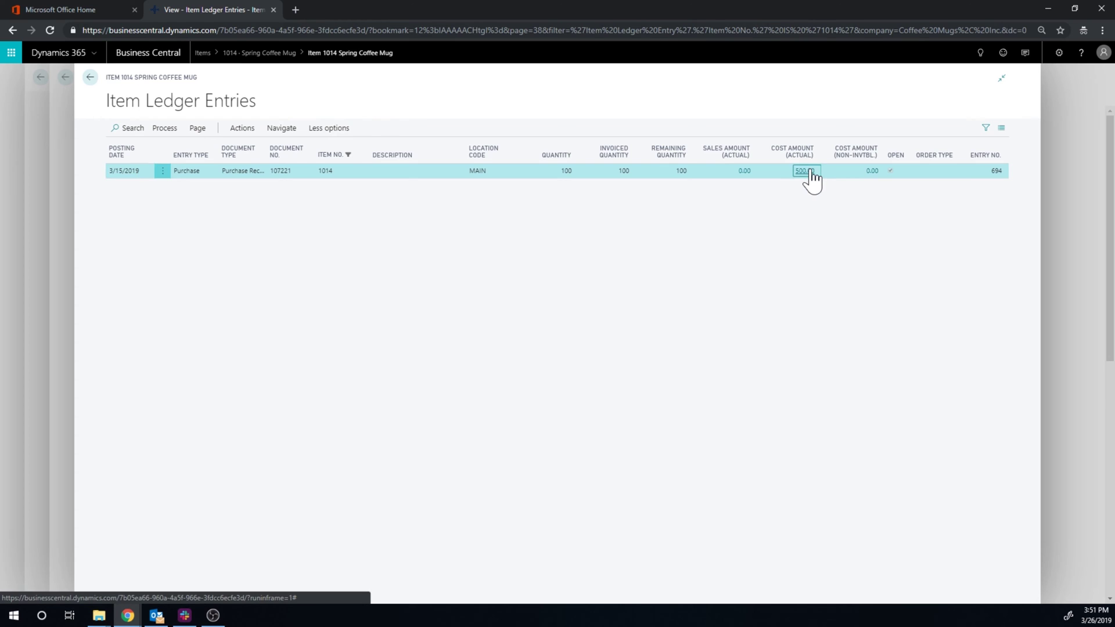
left_click(811, 174)
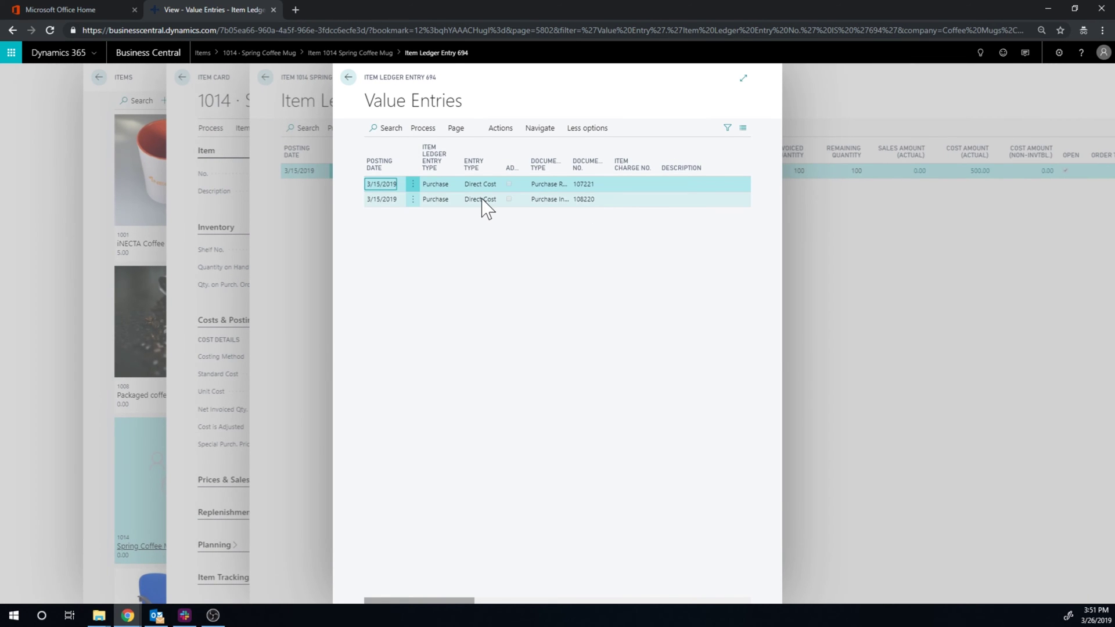
Navigate from the purchase invoice value entry to document 108220's related entries and open its four G/L entries
left_click(563, 203)
left_click(540, 128)
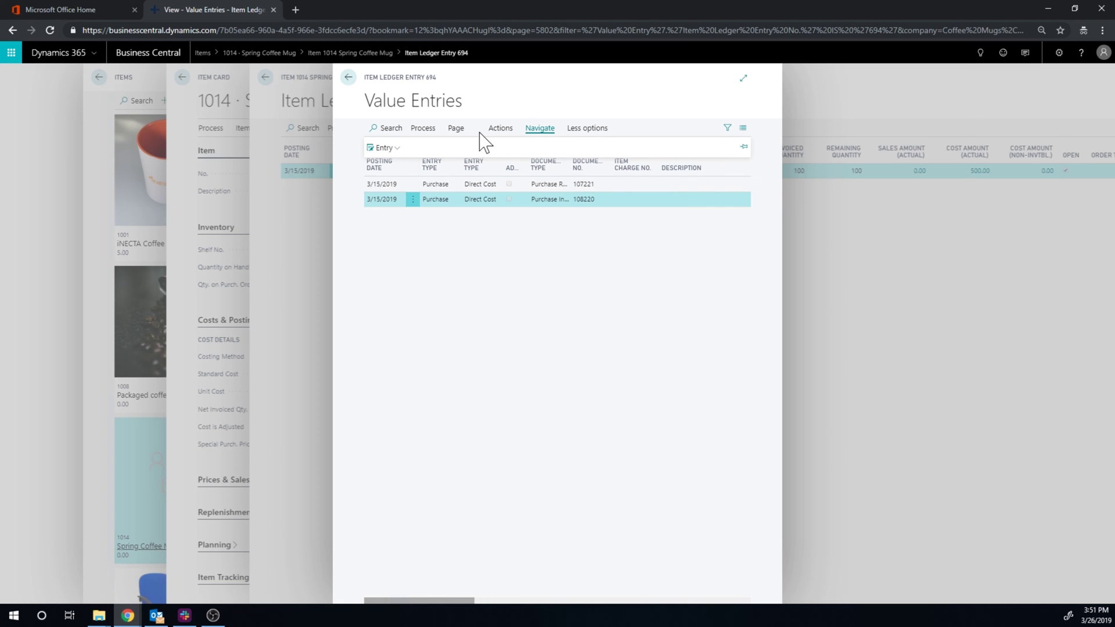
left_click(391, 148)
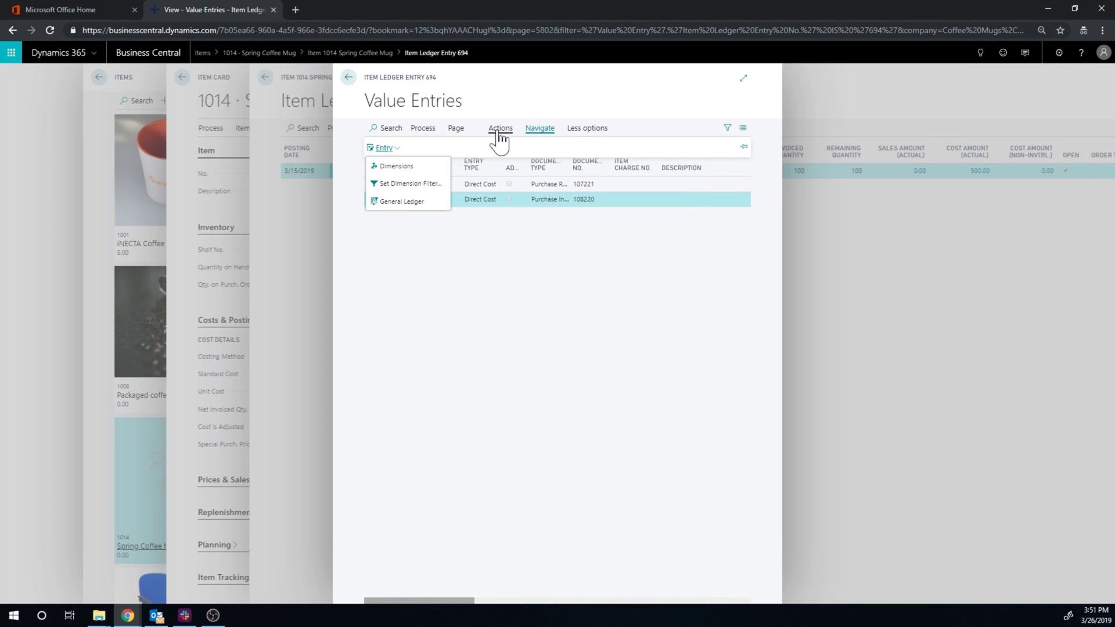
left_click(456, 129)
left_click(423, 129)
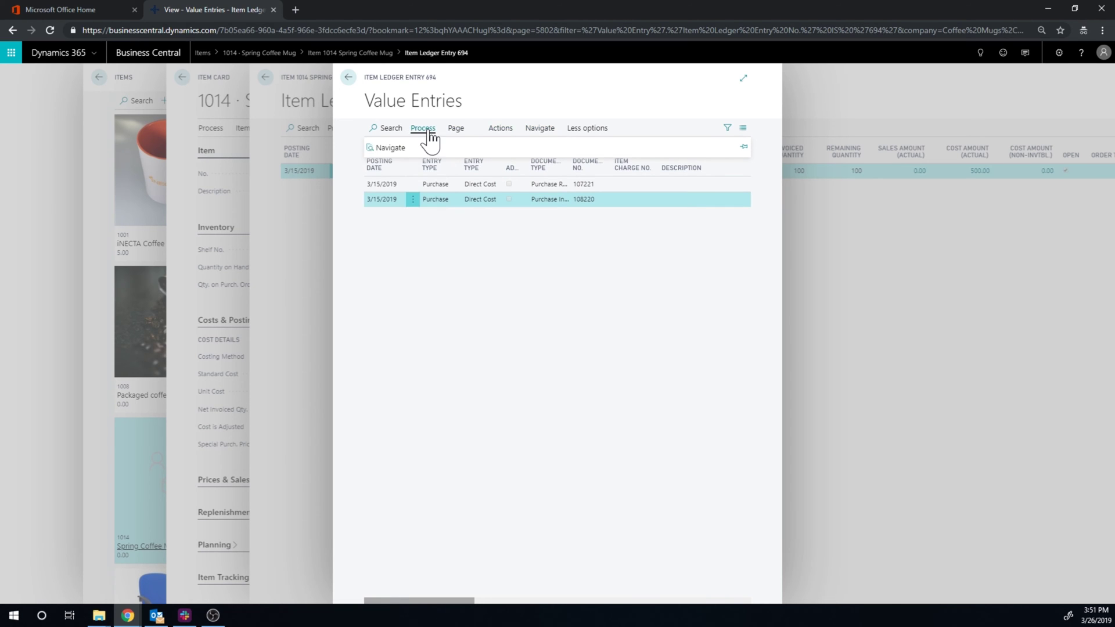
left_click(383, 148)
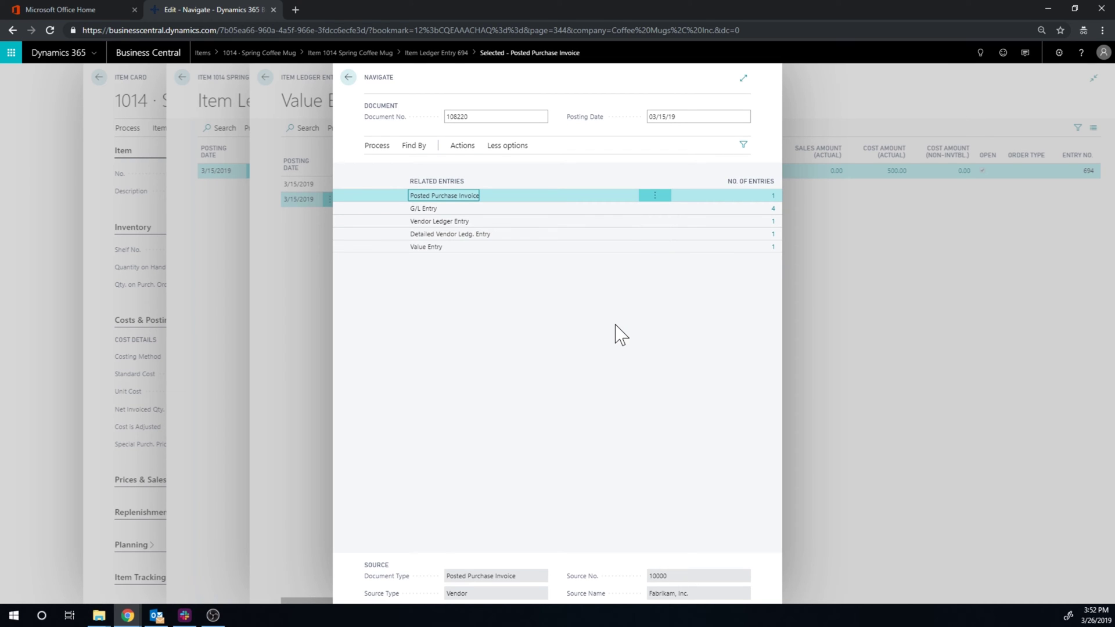
left_click(773, 208)
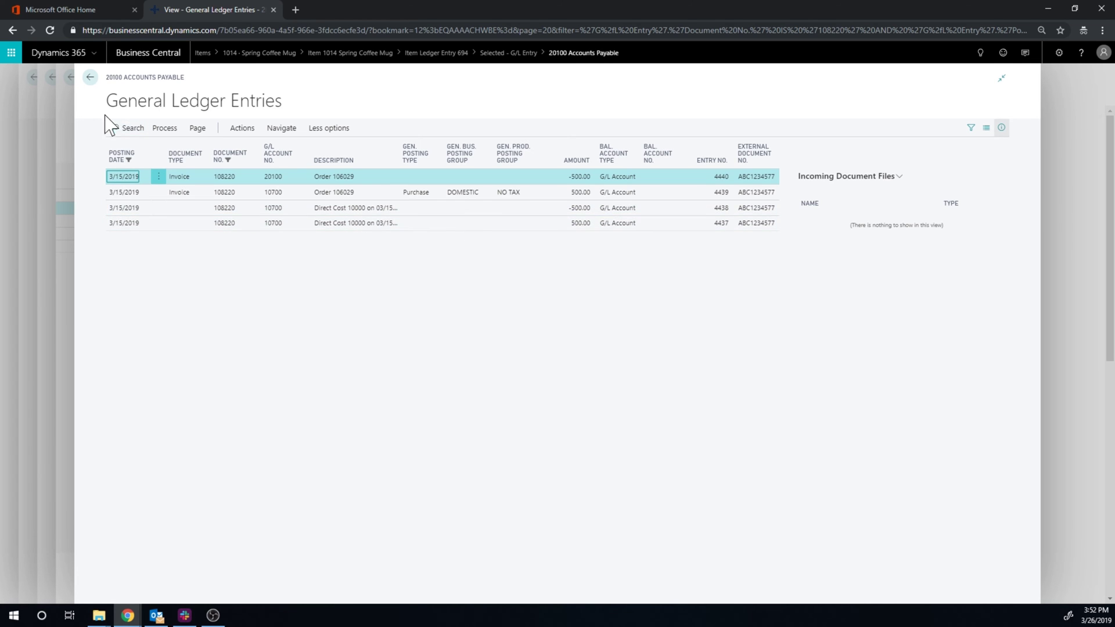
Close the G/L, related-entries and value-entries pages to get back to Item Ledger Entries
left_click(90, 78)
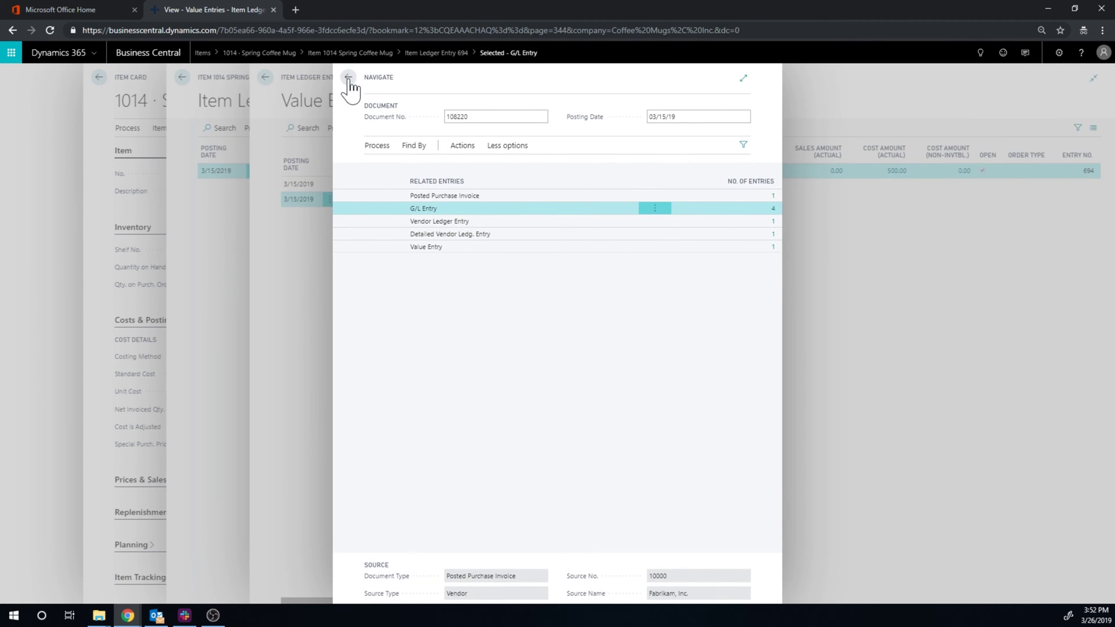
left_click(348, 78)
left_click(349, 78)
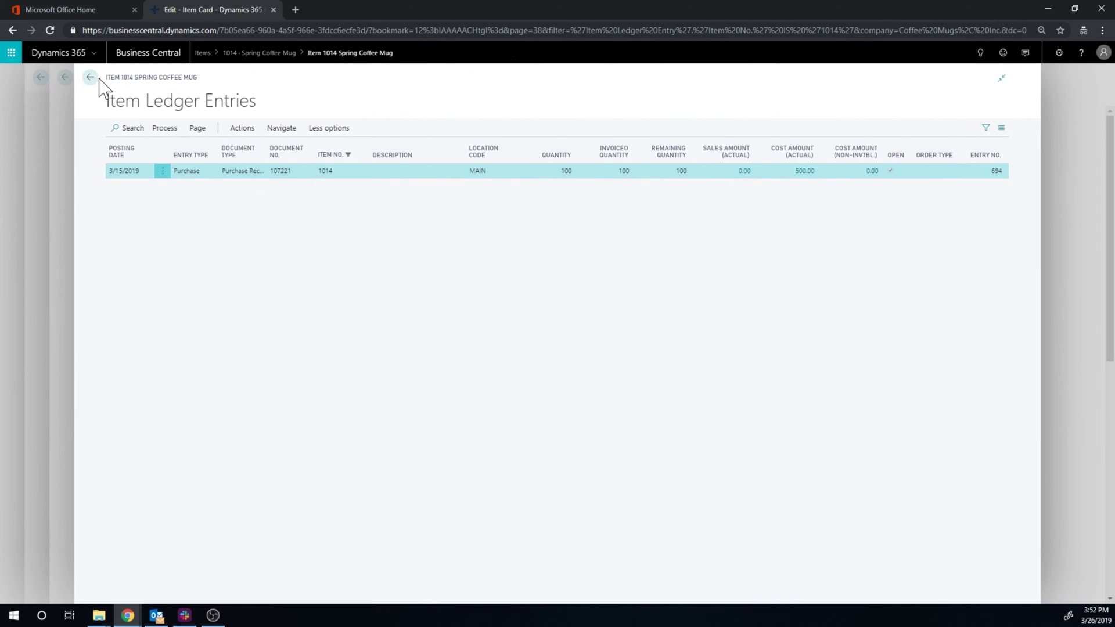
Return to the Coffee Mugs Inc. home page and open the Chart of Accounts
left_click(90, 78)
left_click(90, 77)
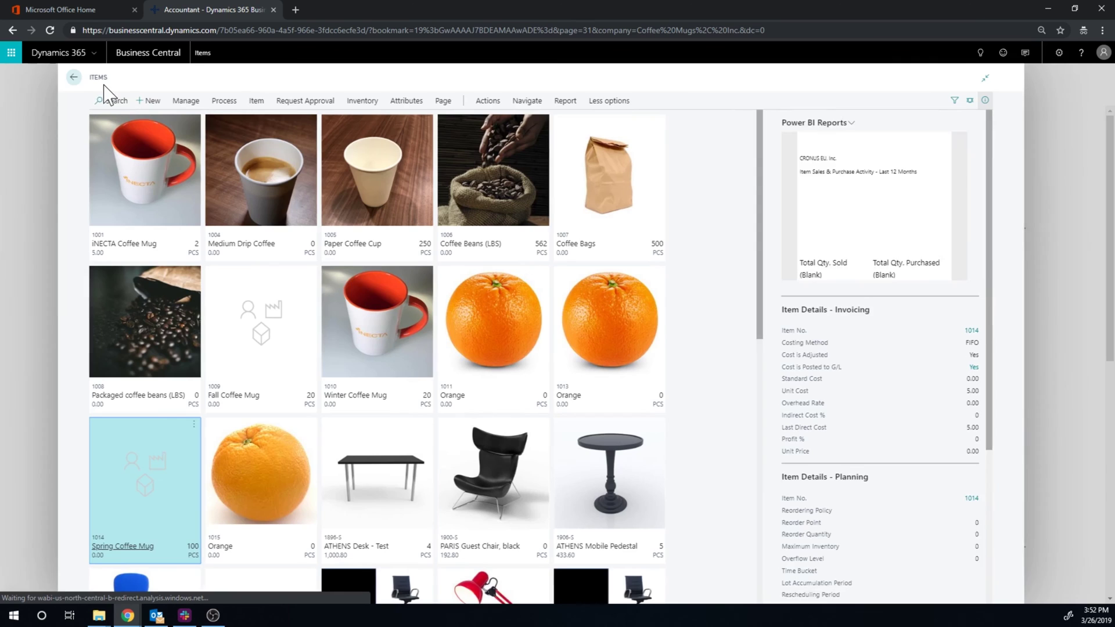
left_click(90, 78)
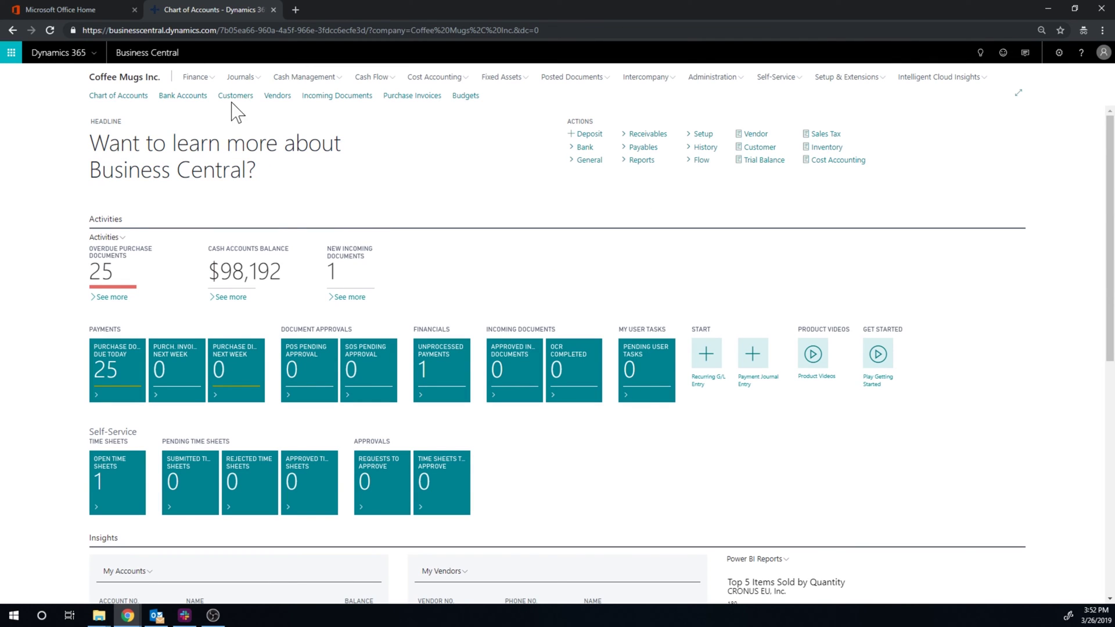
left_click(123, 96)
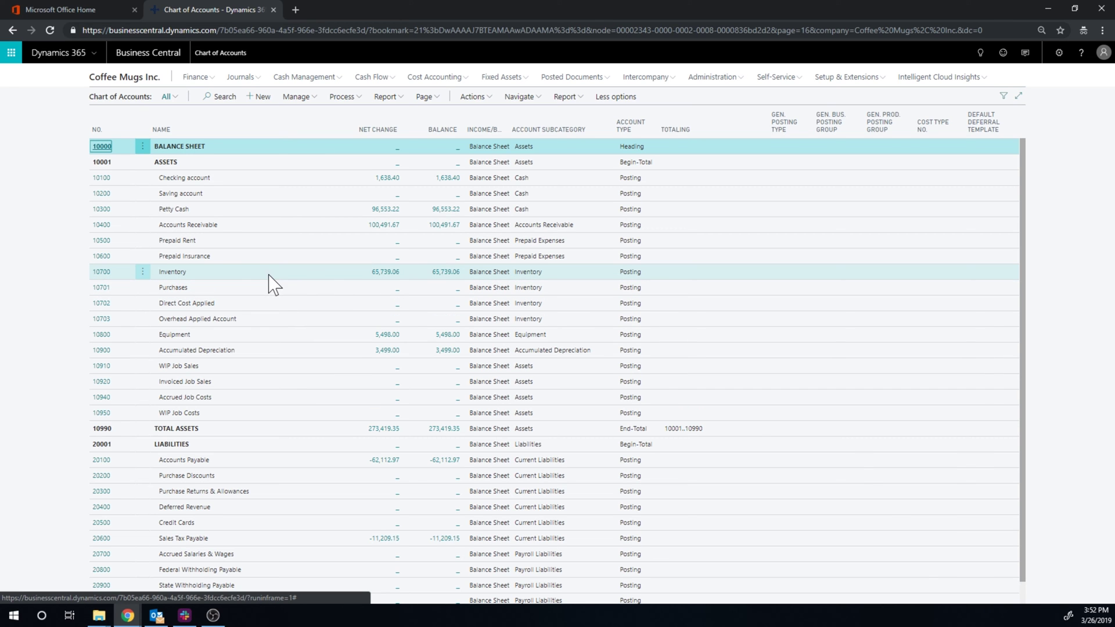
Search 'general post' with Tell Me and open the General Posting Setup page
left_click(975, 58)
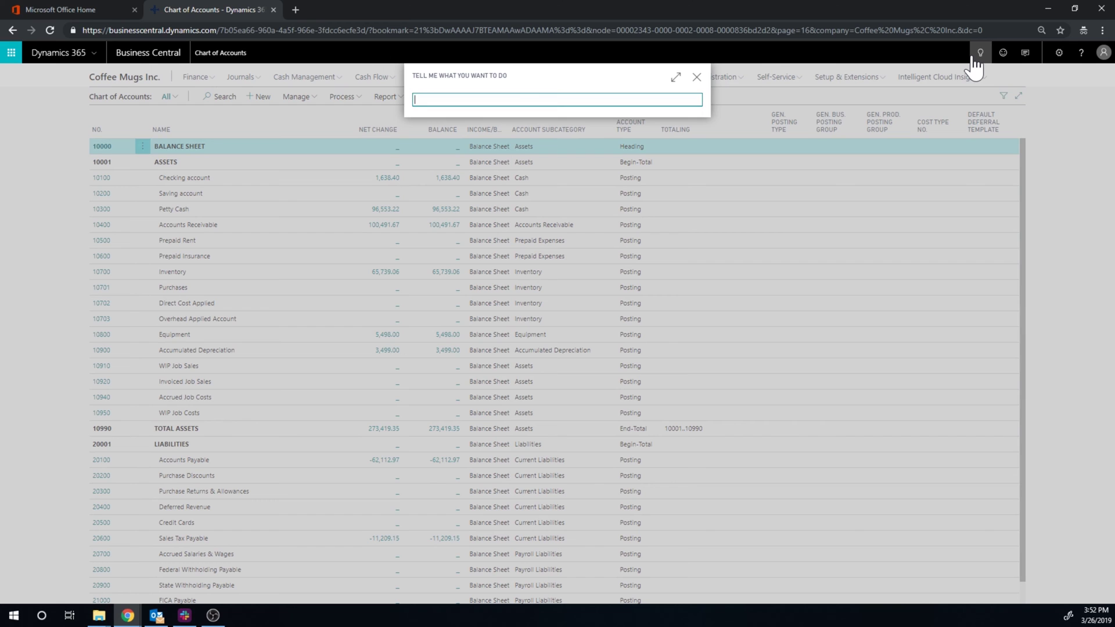
key("BackSpace")
key("BackSpace")
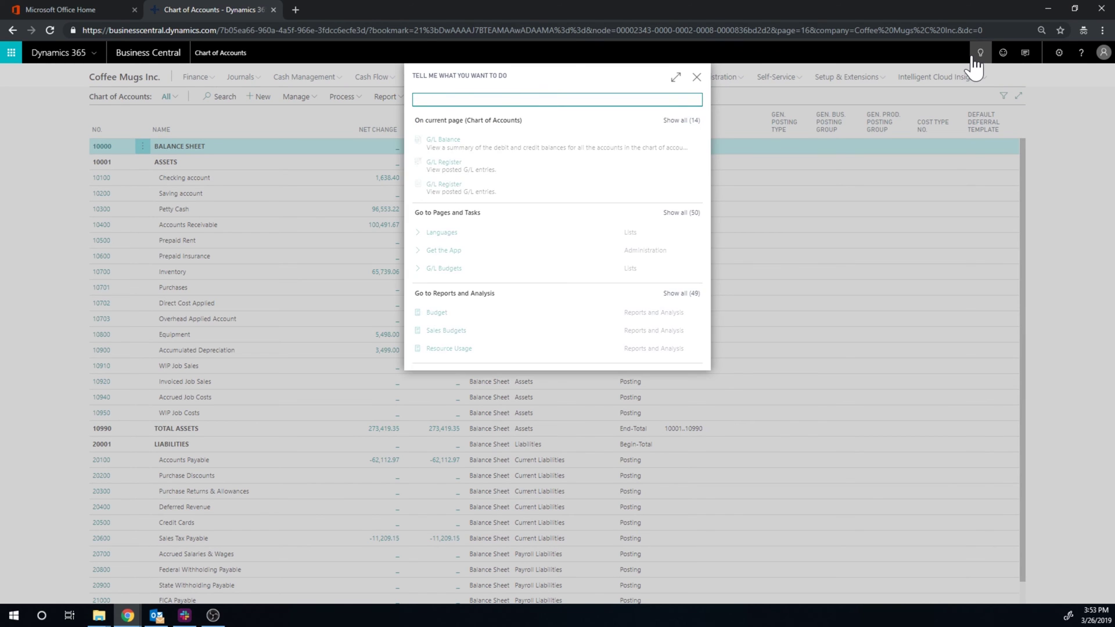
type("general posting s")
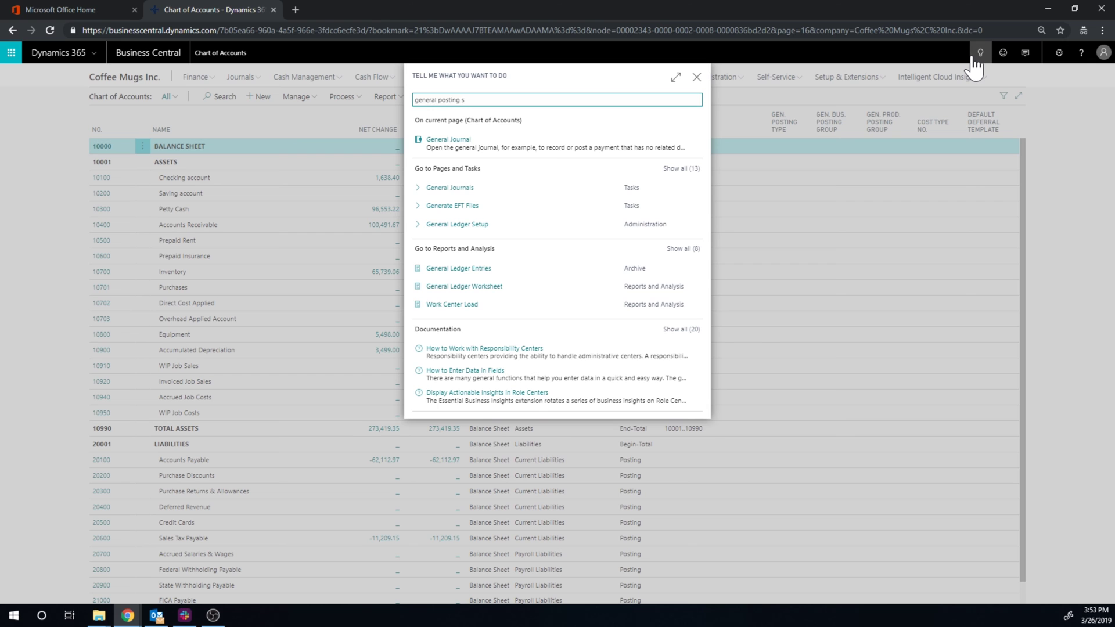
left_click(465, 233)
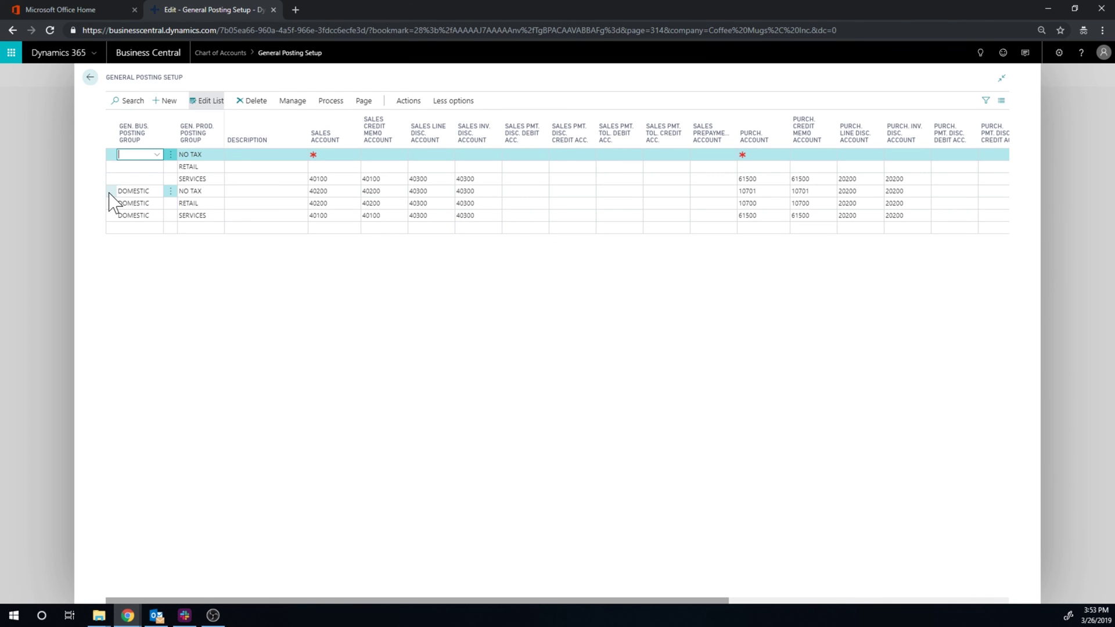
Step through the DOMESTIC / NO TAX purchase accounts to Direct Cost Applied, then go back home
left_click(110, 191)
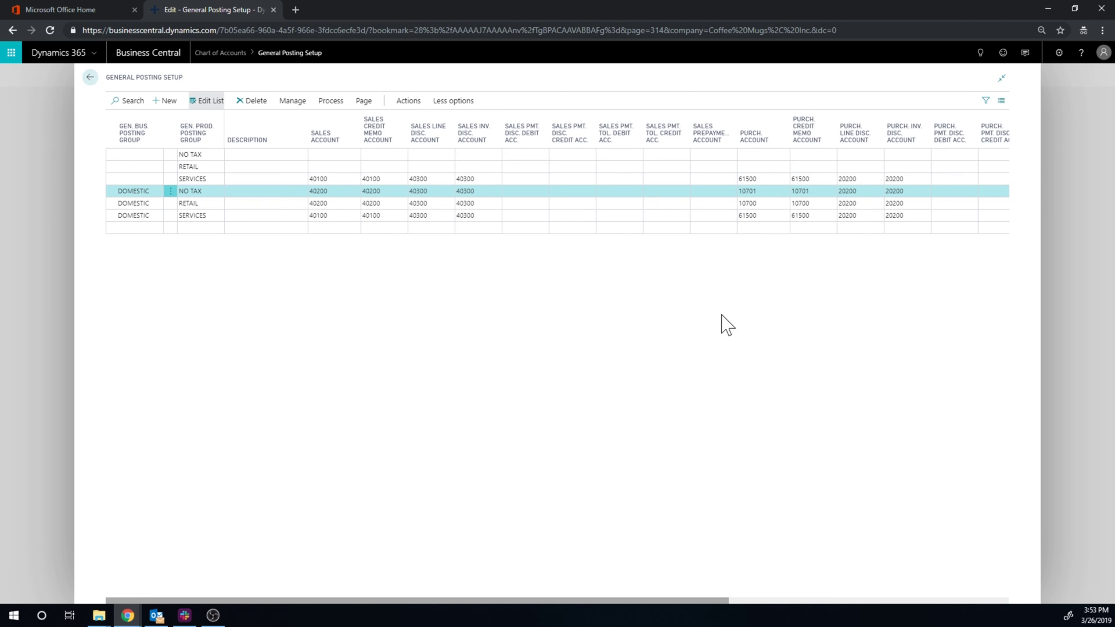
left_click(755, 190)
key("Tab")
key("Tab")
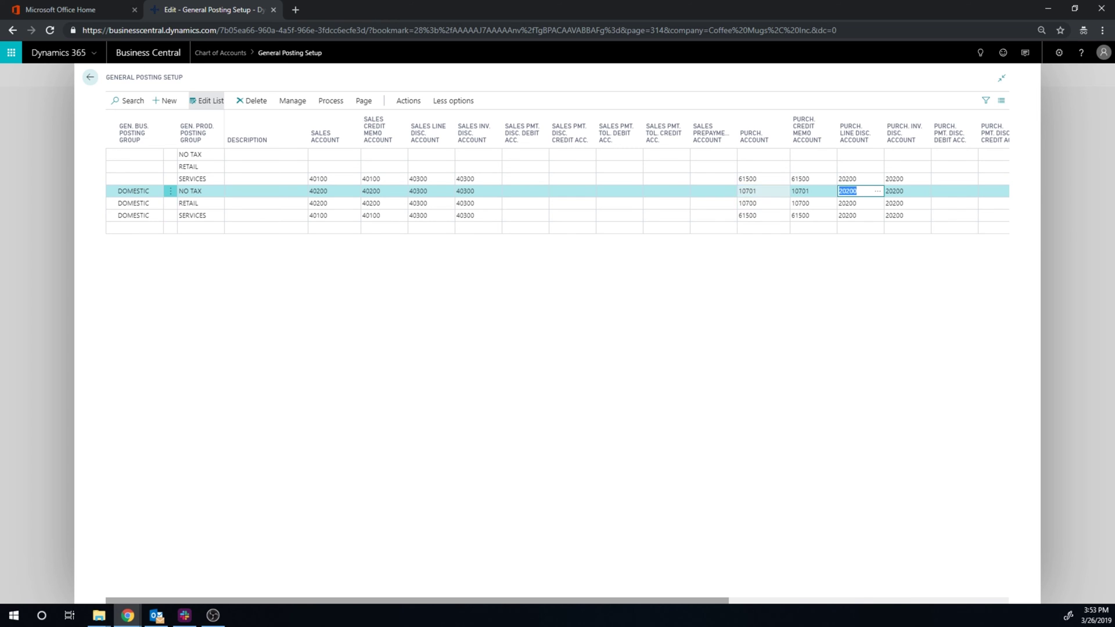
key("Tab")
key("Tab")
key("Tab")
key("Tab")
key("Tab")
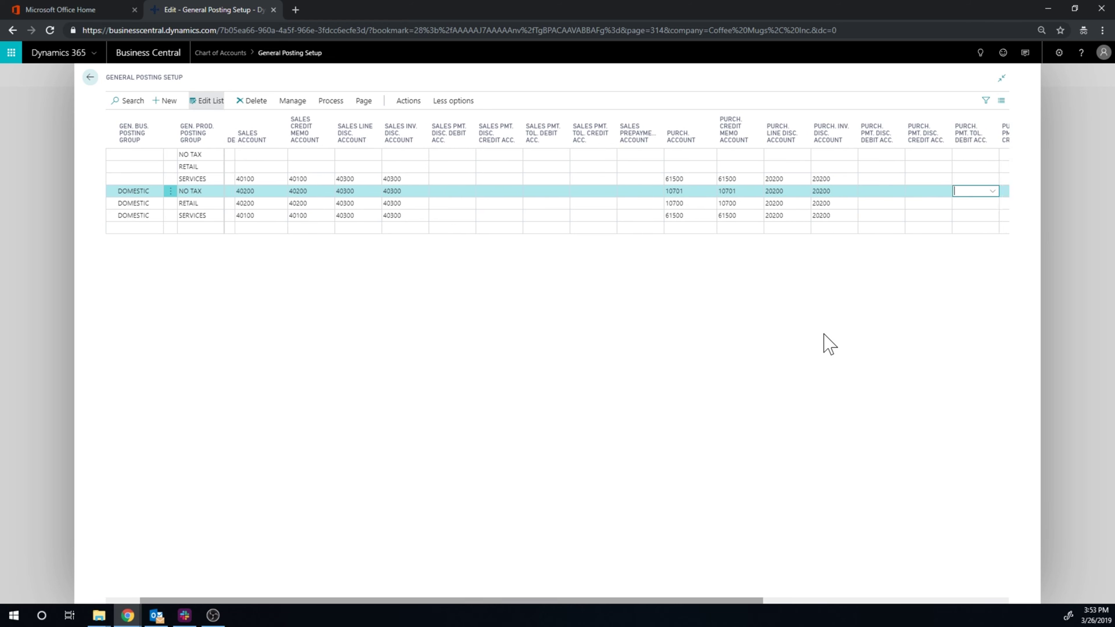
key("Tab")
key("Tab")
key("Tab")
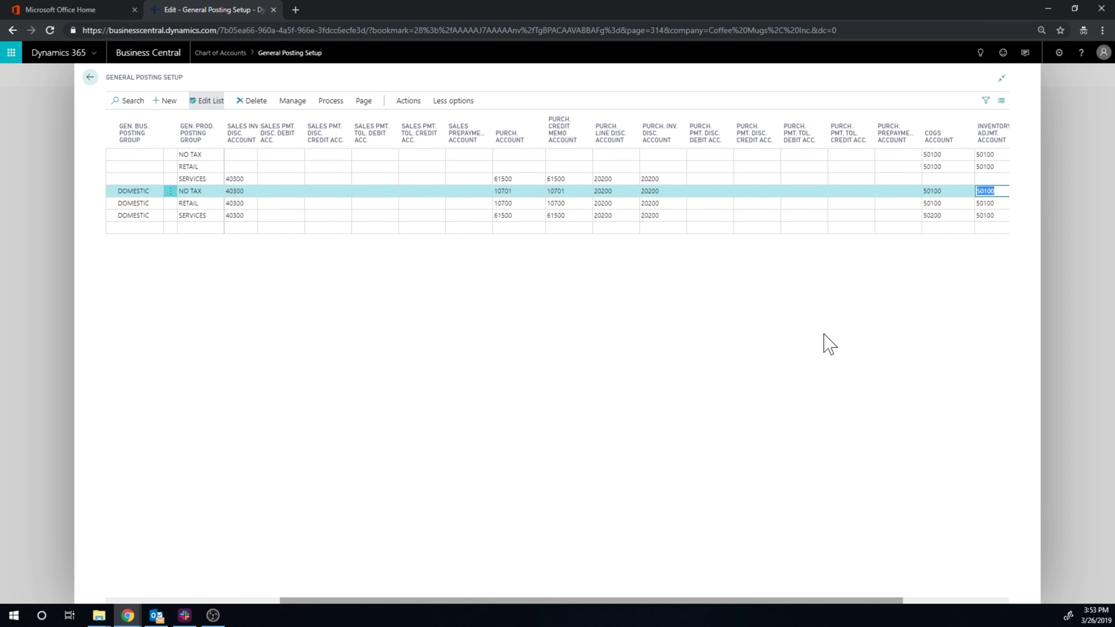
key("Tab")
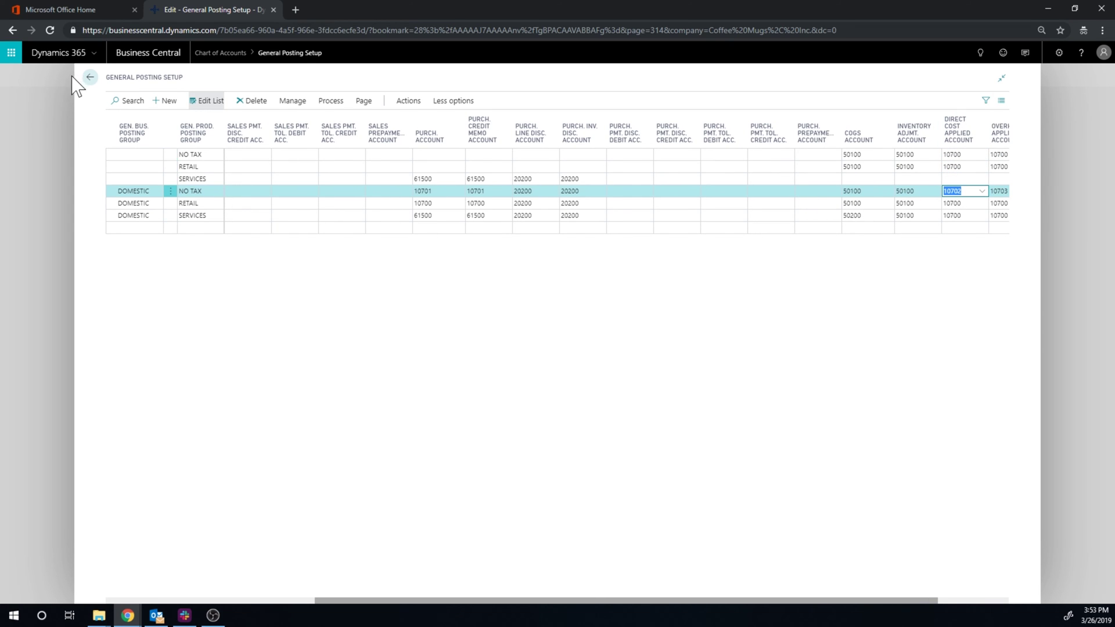
left_click(90, 79)
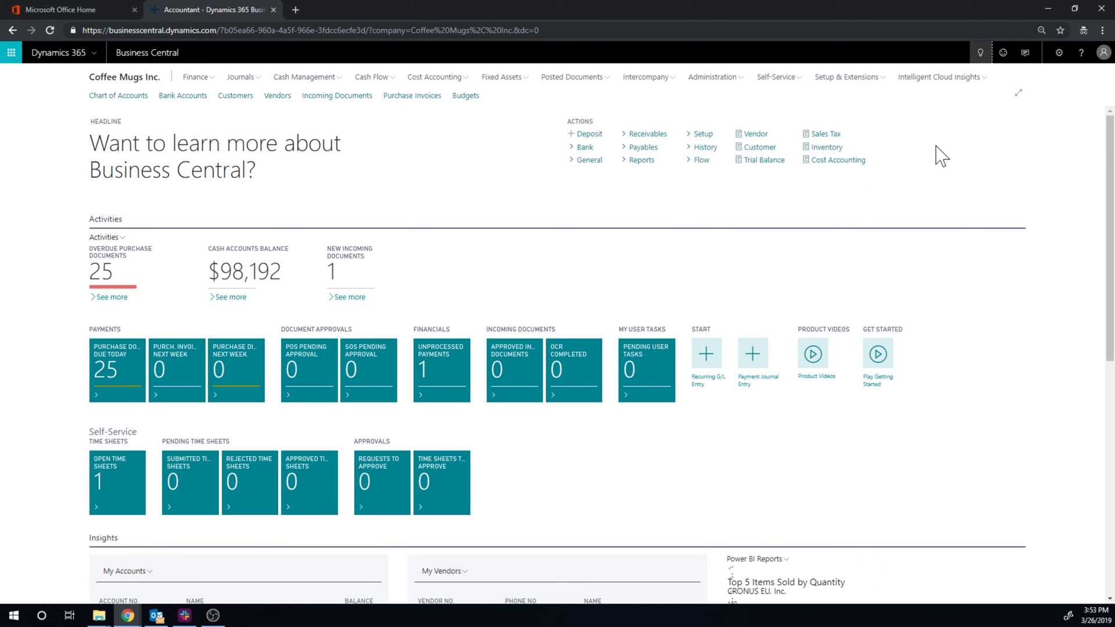
Start a new purchase order in Purchase Orders with Fabrikam, Inc. as the vendor
key("alt+q")
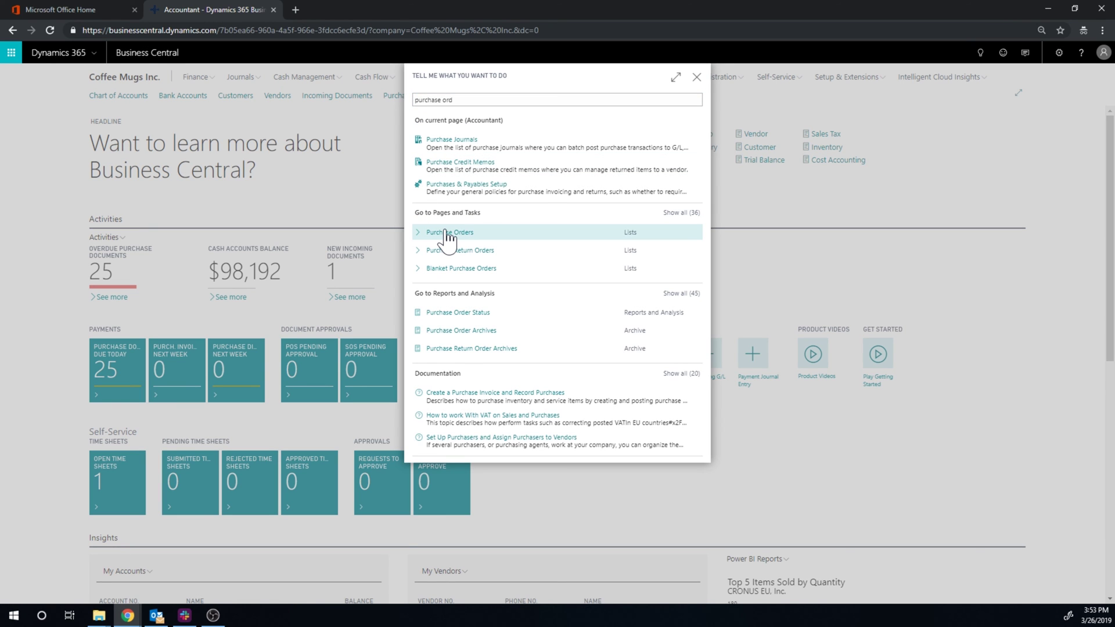
left_click(448, 233)
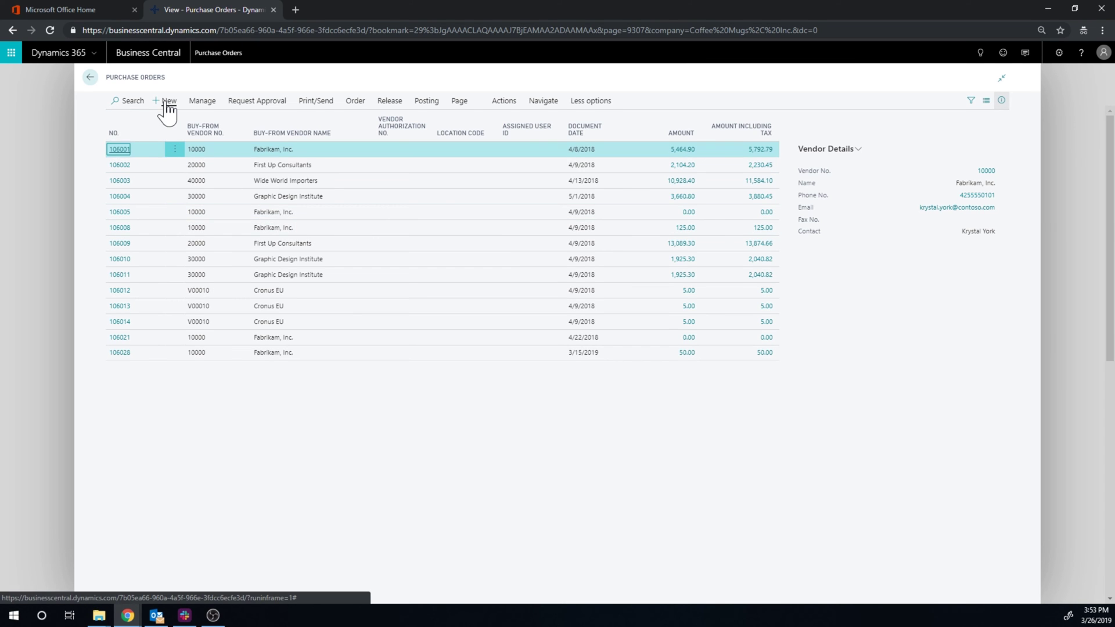
left_click(411, 207)
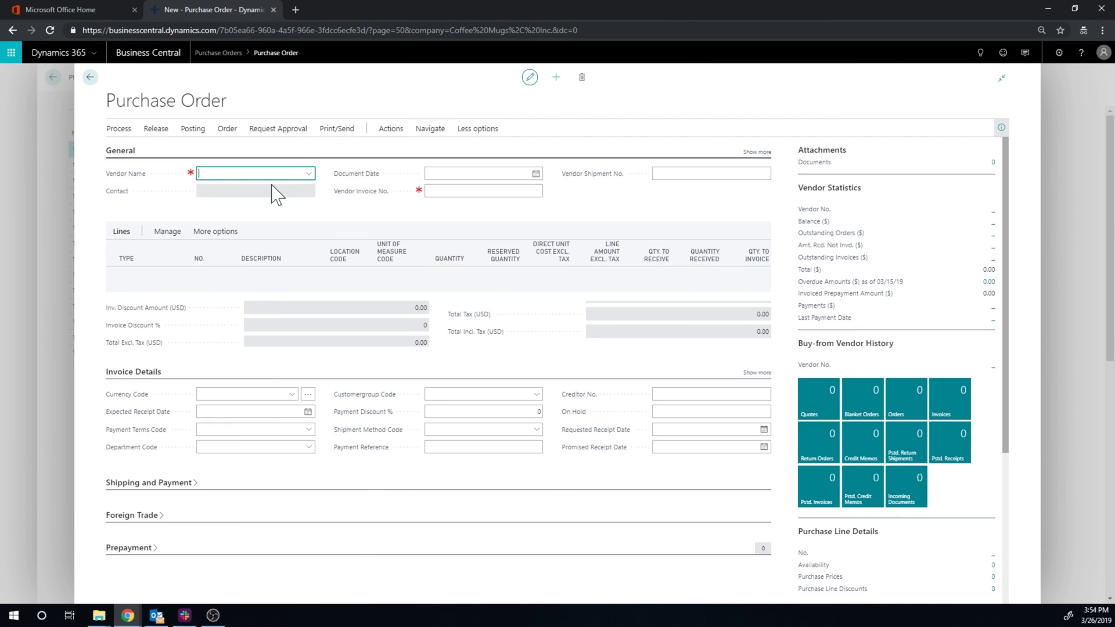
left_click(308, 173)
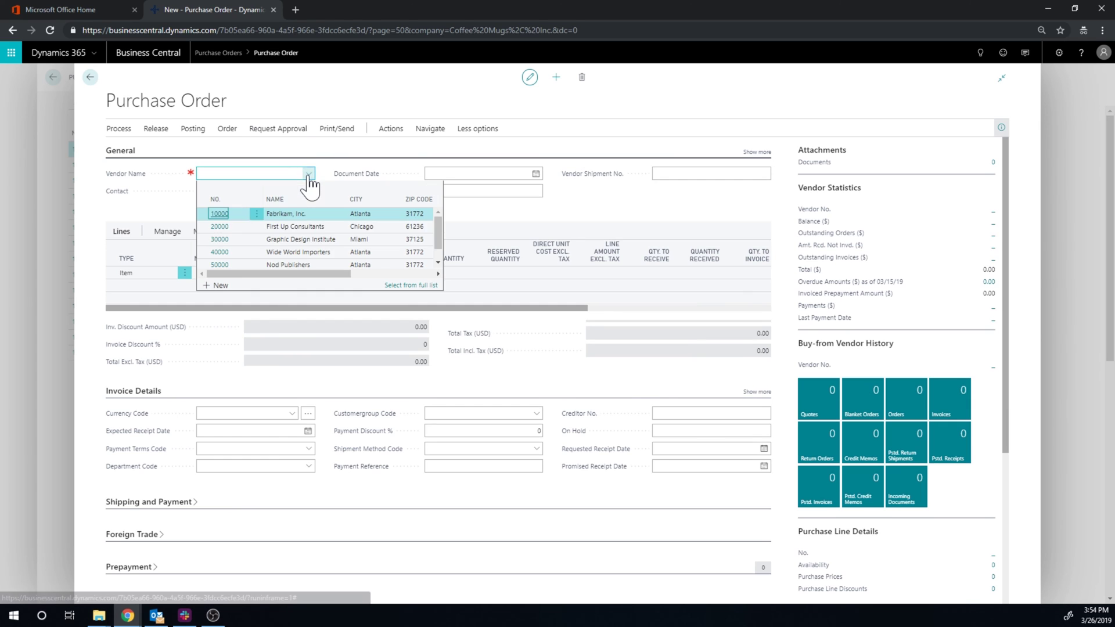
left_click(292, 213)
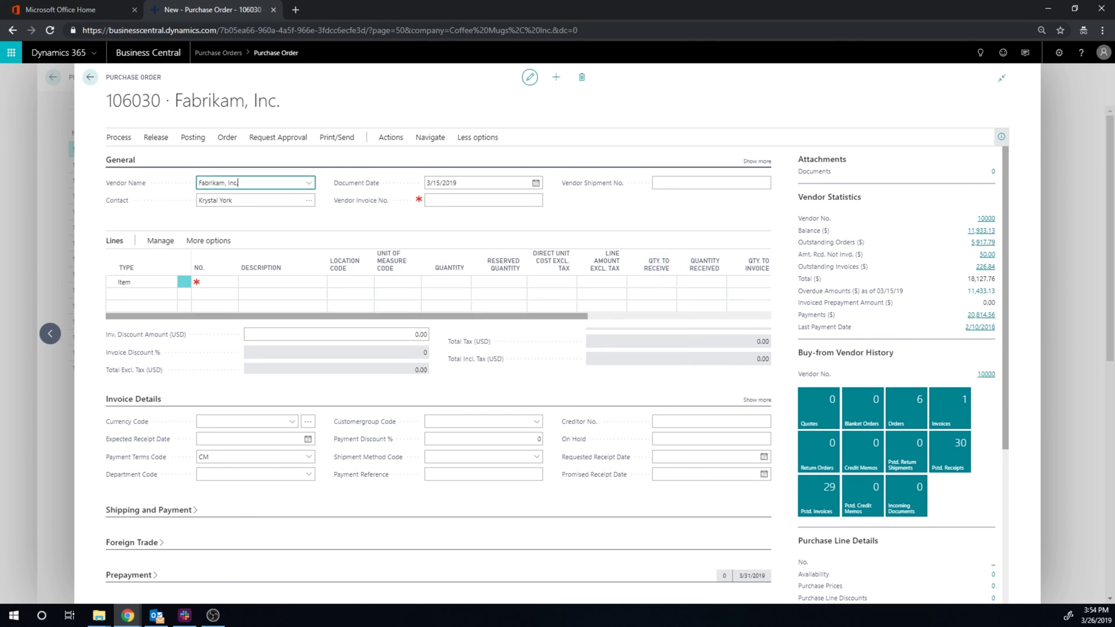
Add a line for 500 Spring Coffee Mugs at location MAIN and enter the vendor invoice number
left_click(218, 294)
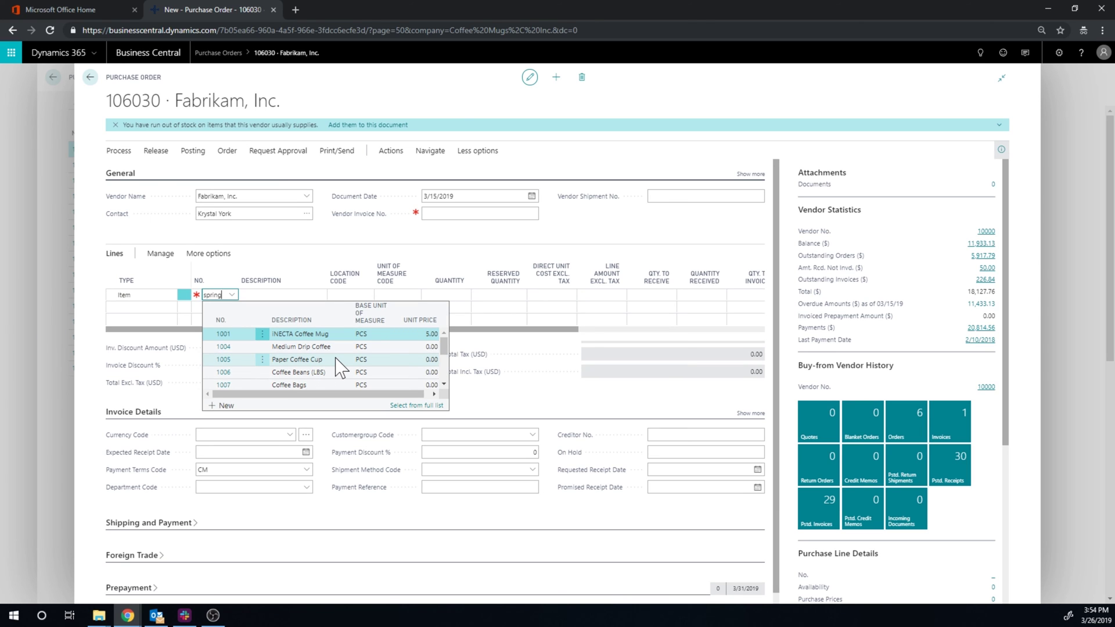
type("spring")
left_click(324, 335)
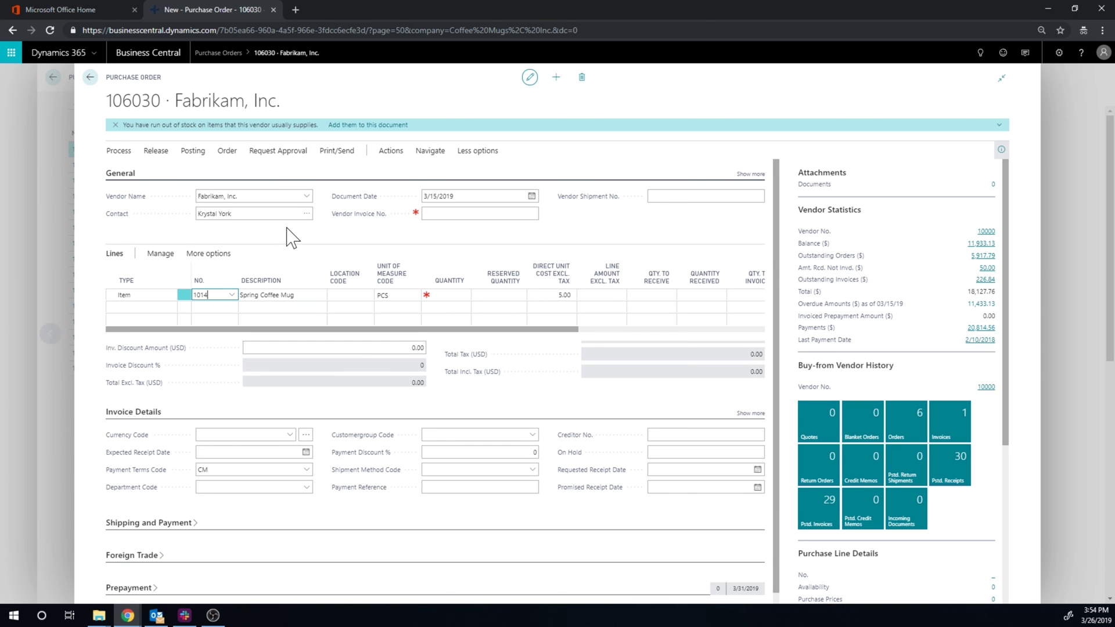
left_click(358, 295)
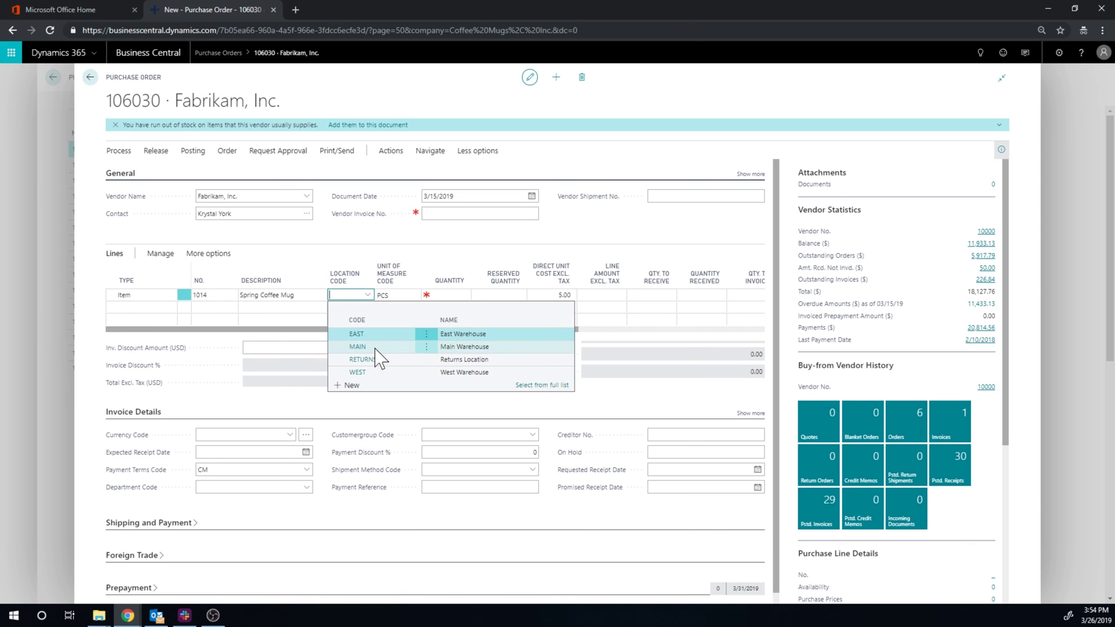
left_click(375, 348)
left_click(450, 294)
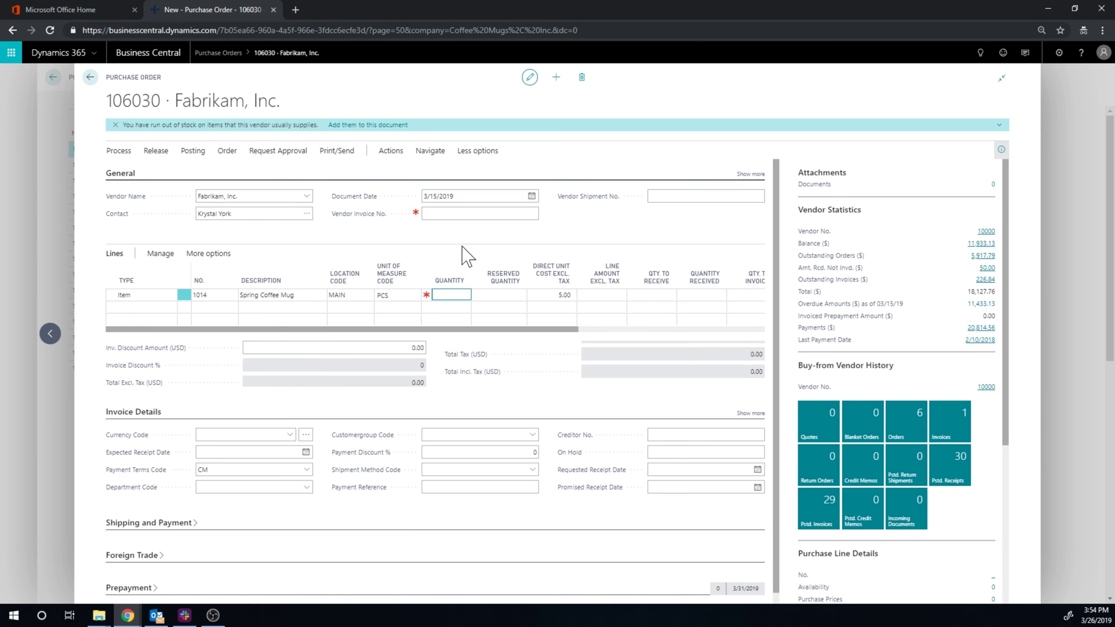
key("Tab")
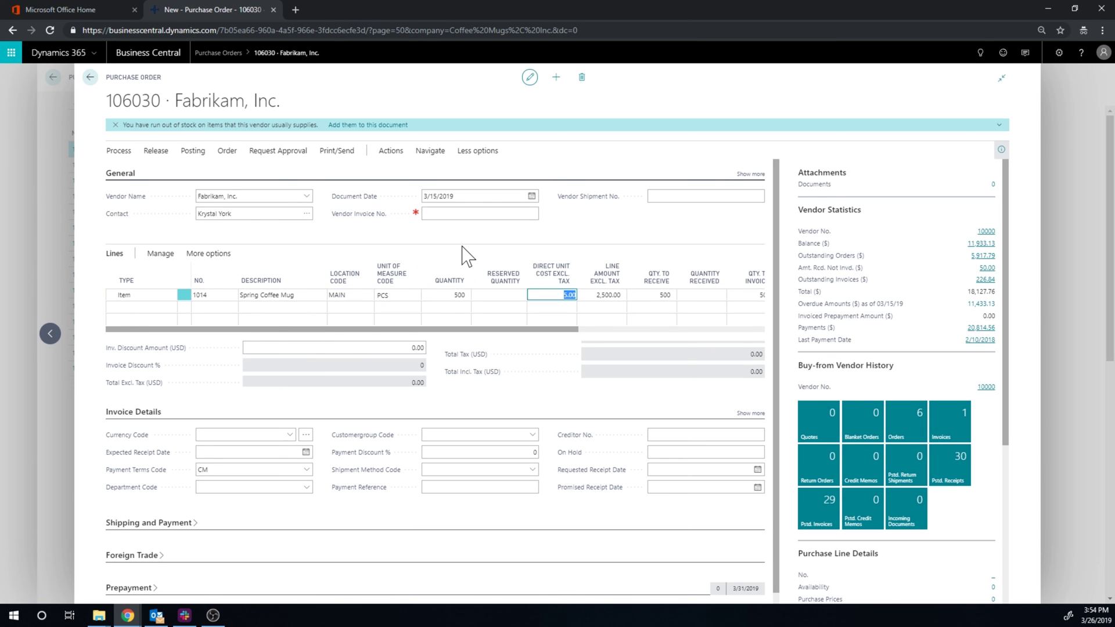
left_click(449, 214)
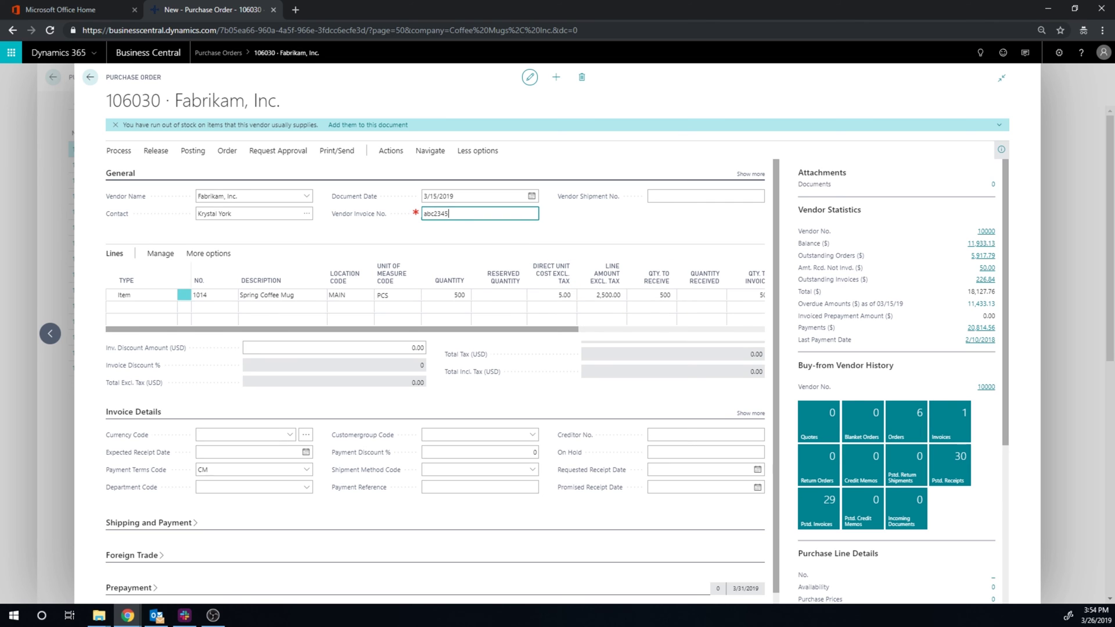
left_click(193, 151)
Post order 106030 as Receive and Invoice, skip opening invoice 108221, and return home
left_click(439, 293)
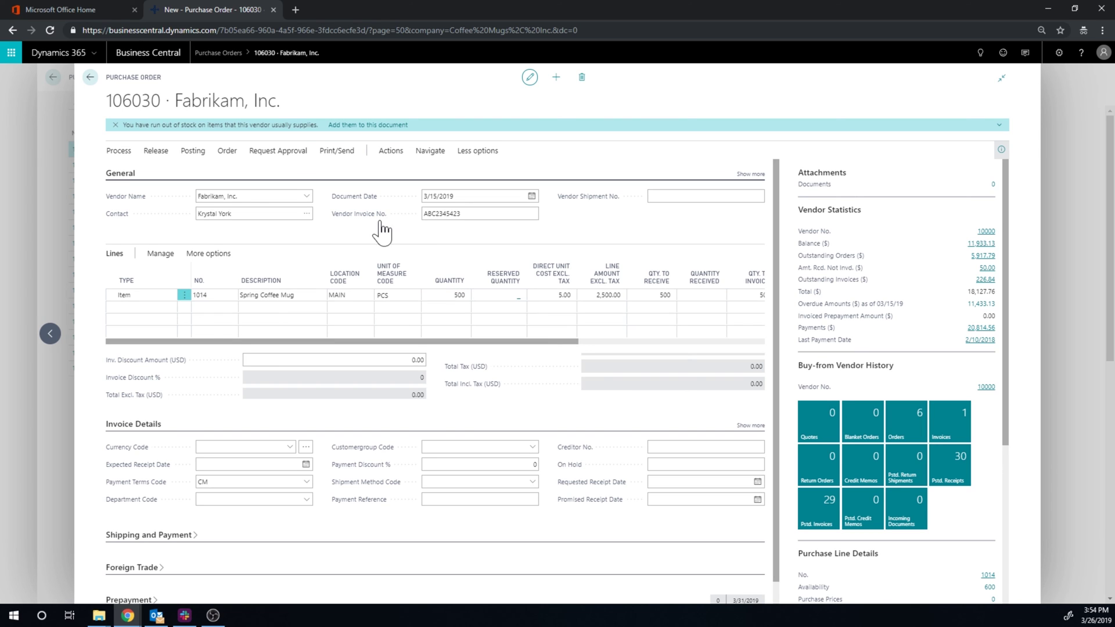
left_click(374, 125)
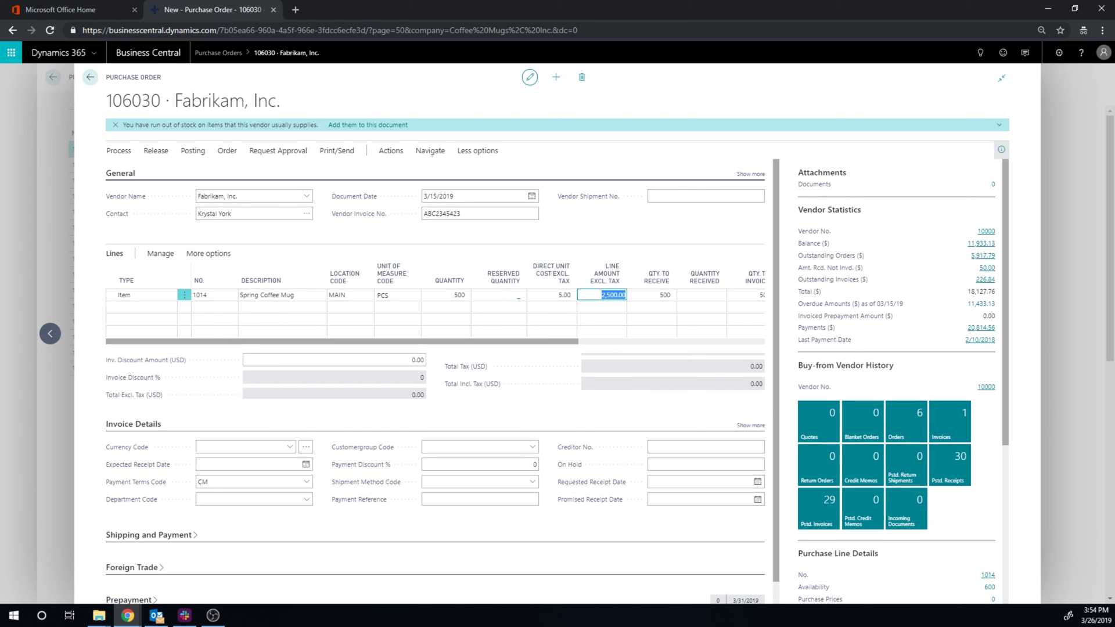
left_click(193, 152)
left_click(116, 171)
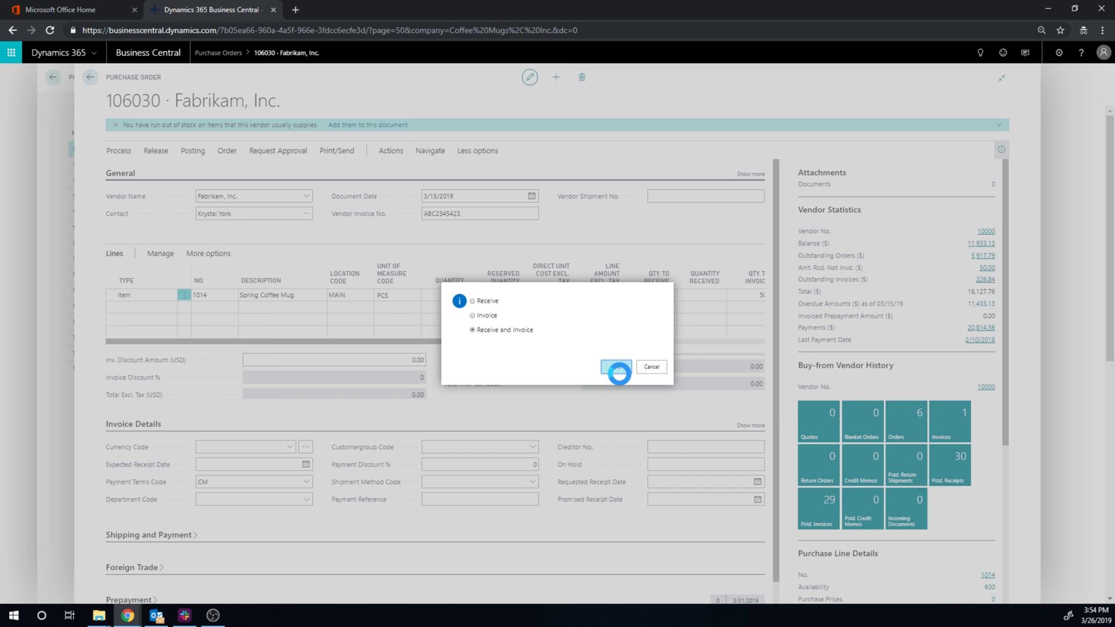
left_click(604, 368)
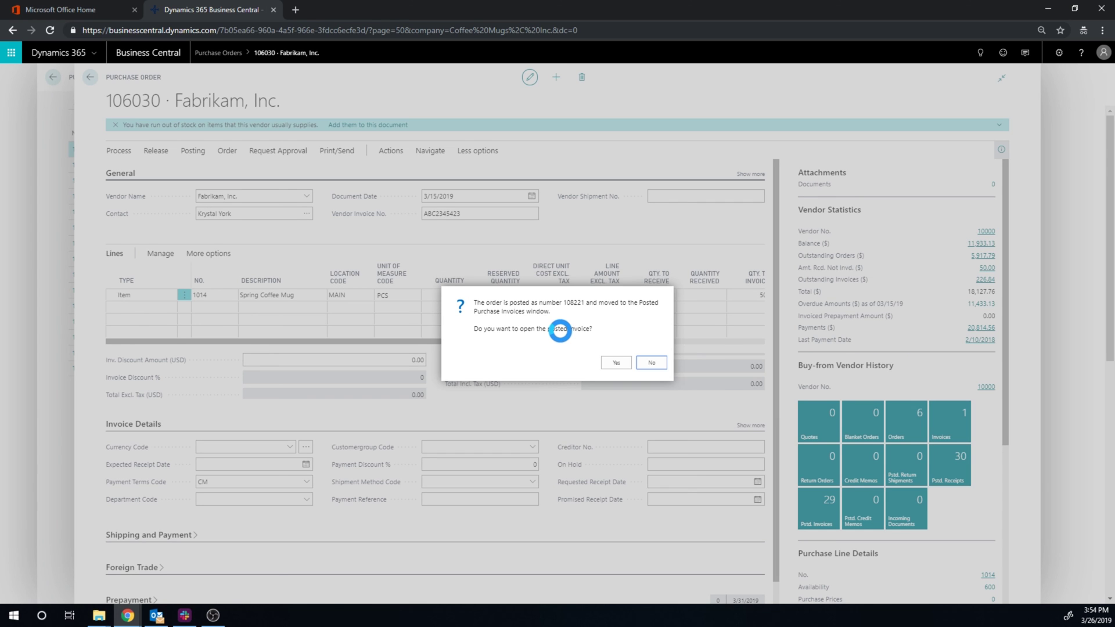
left_click(651, 363)
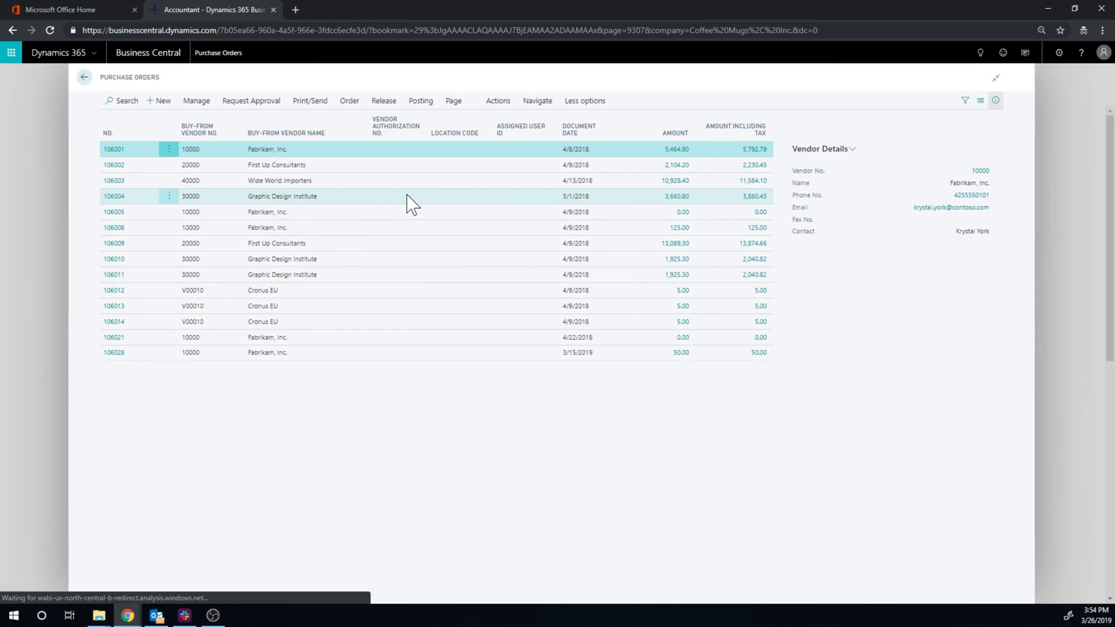
left_click(89, 78)
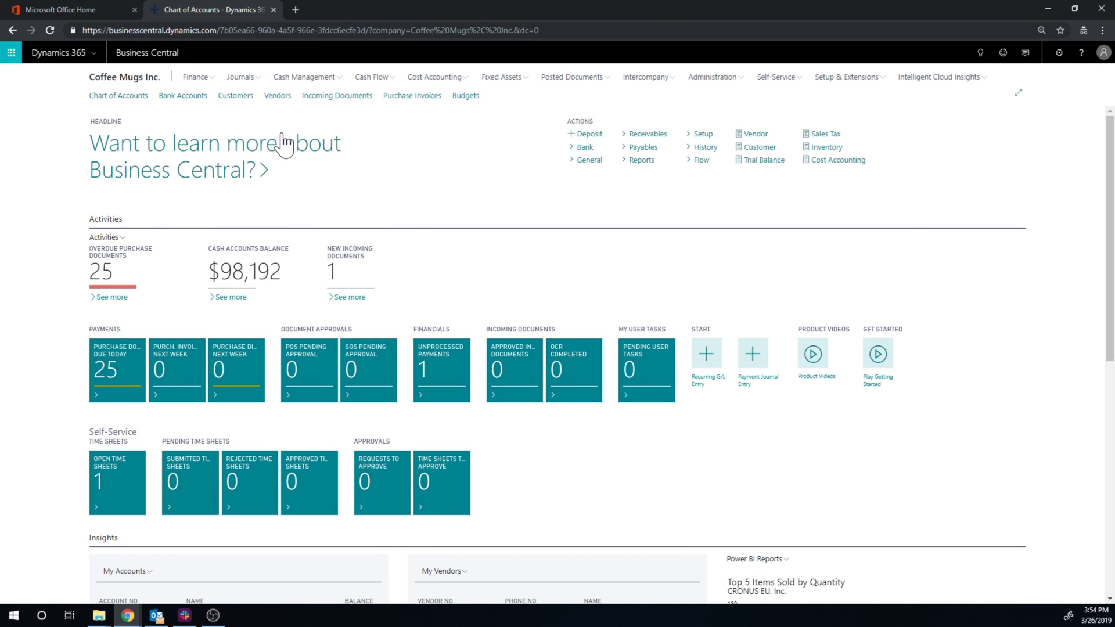
Open the Chart of Accounts to check Purchases at 2,500.00 and Direct Cost Applied at -2,500.00
left_click(118, 95)
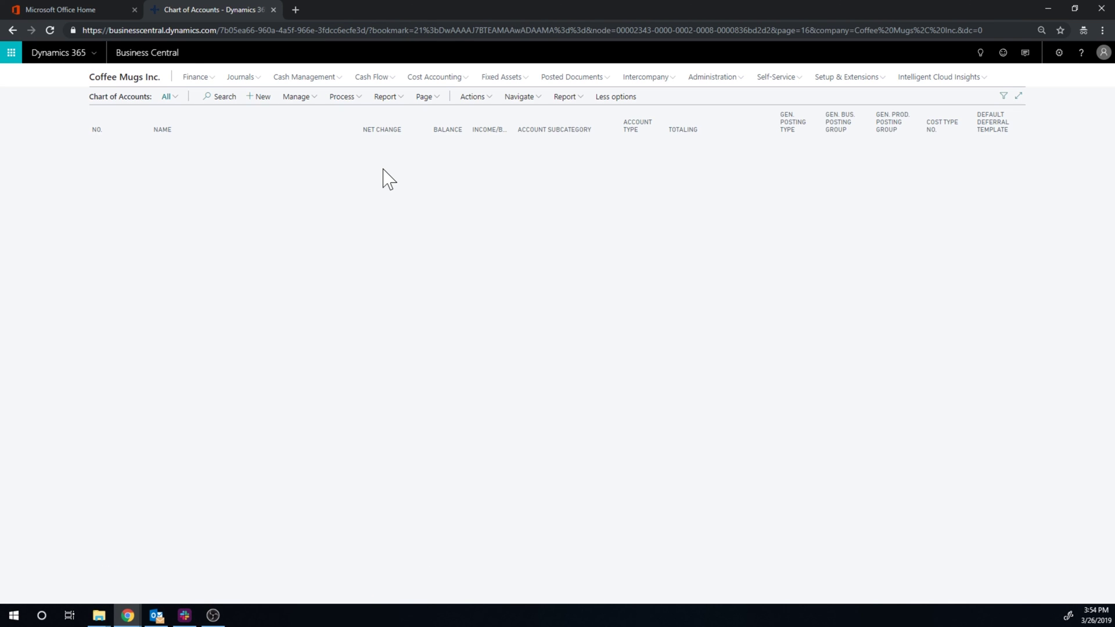